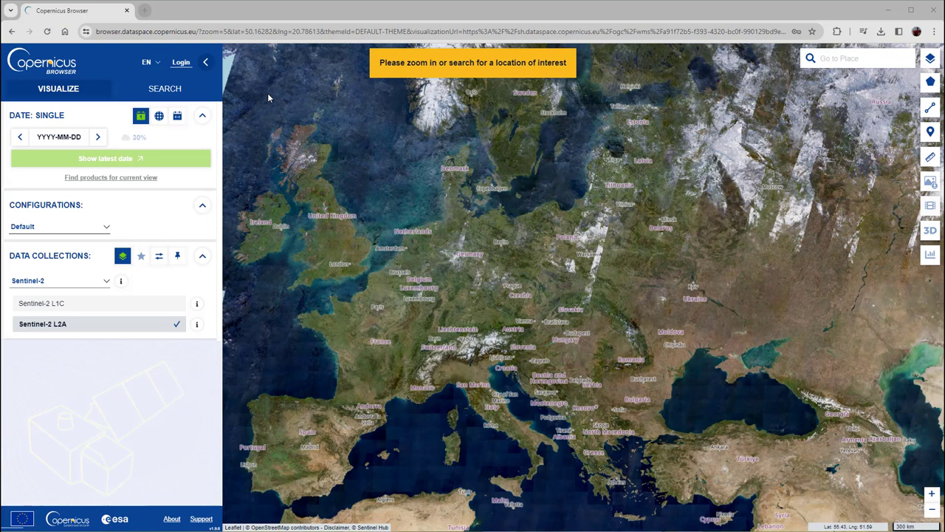
Sign in to the Copernicus Data Space account with the account email and password
click(180, 63)
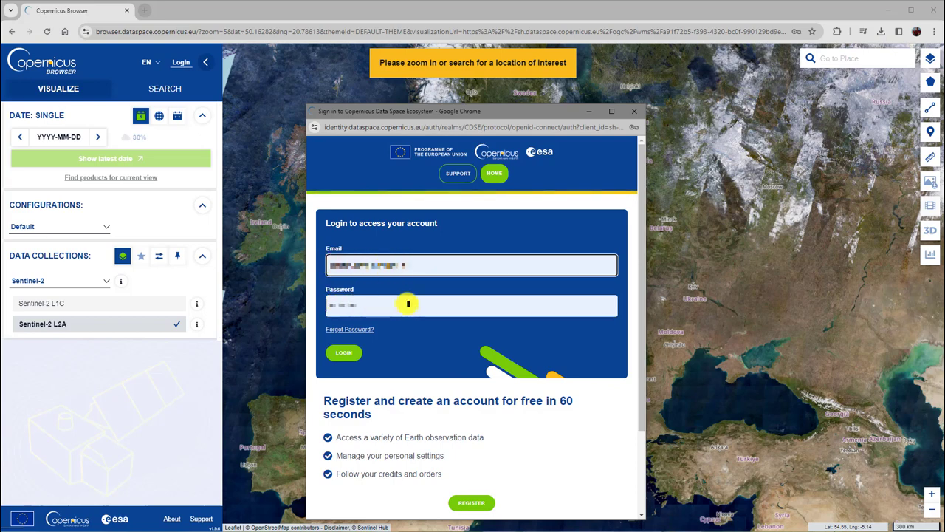
click(346, 354)
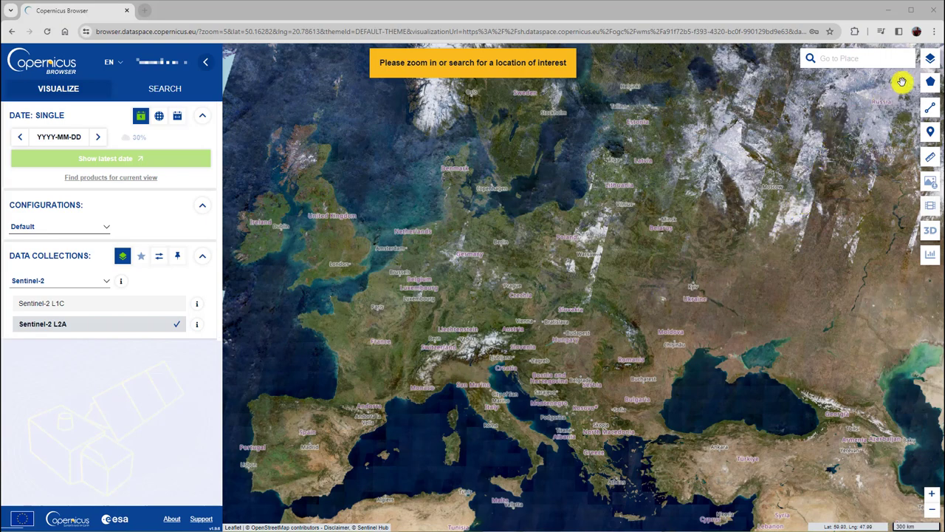
mouse_move(929, 62)
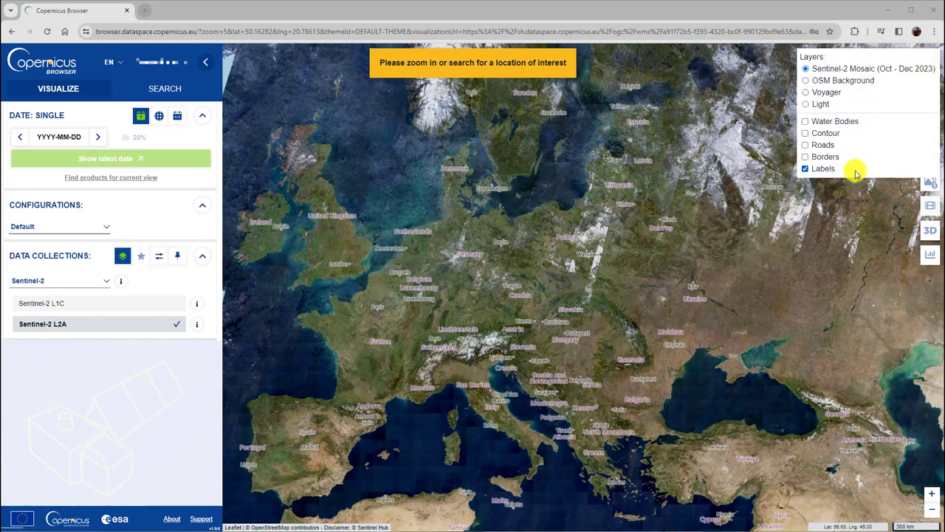
Choose Sentinel-1 C-SAR Level-1 GRD as the data source in the Search panel
click(158, 90)
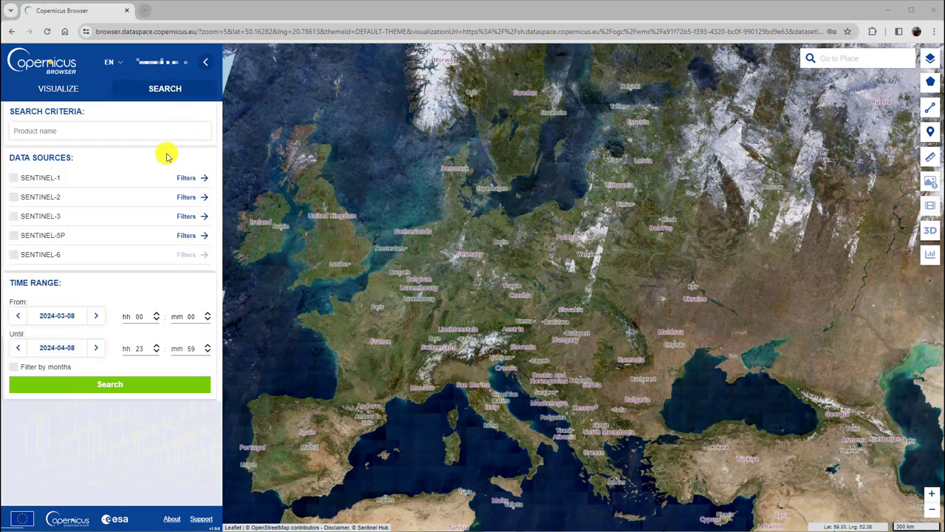
click(13, 178)
click(22, 190)
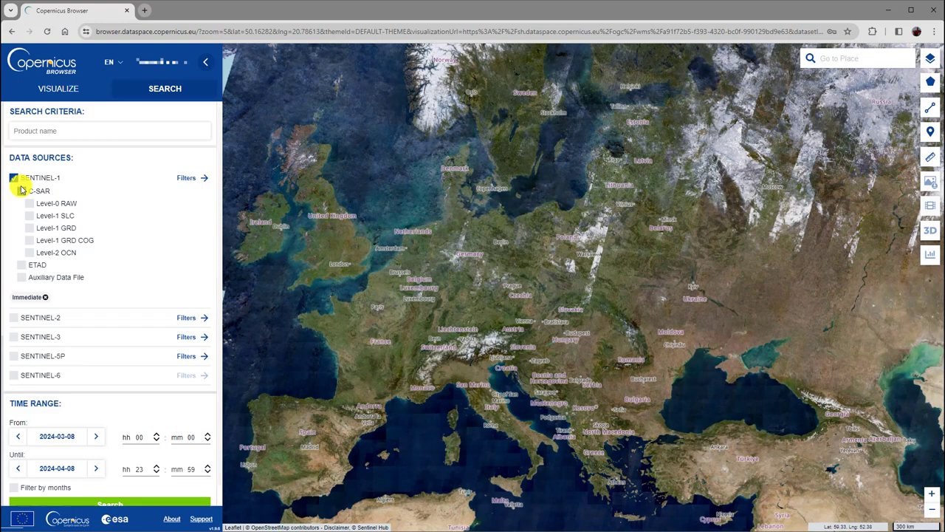
click(22, 191)
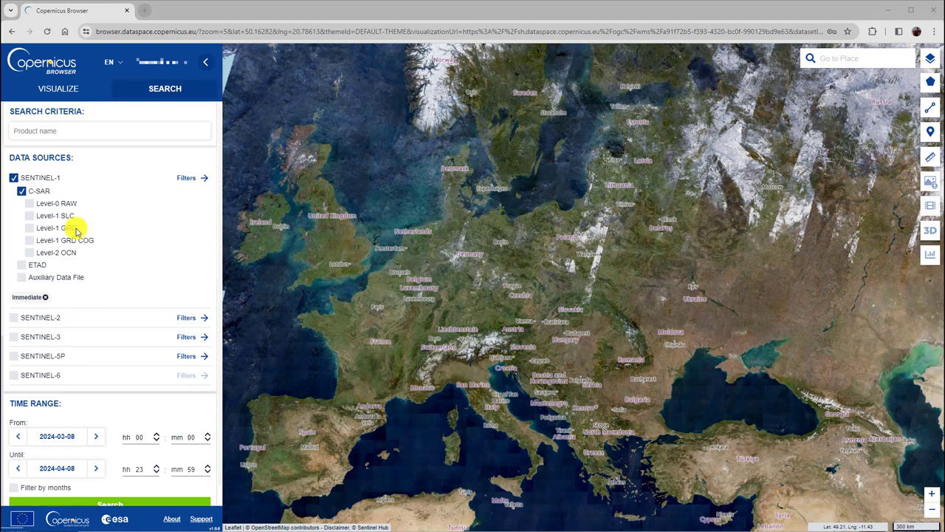
click(29, 232)
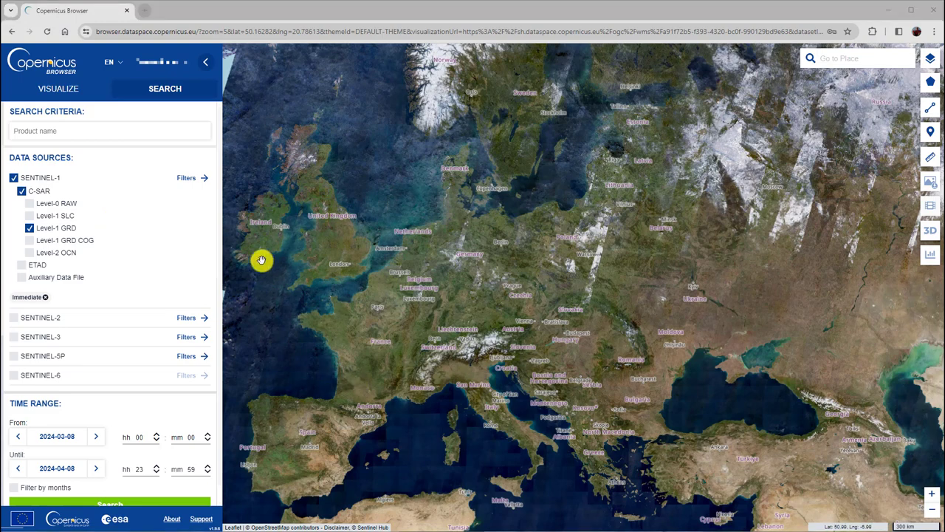
Filter the Sentinel-1 search to the IW acquisition mode
click(194, 178)
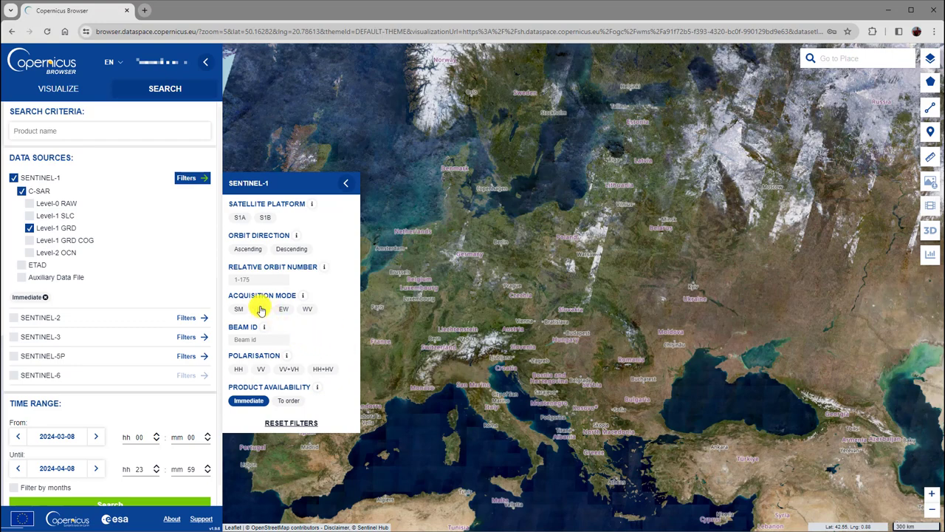
click(261, 309)
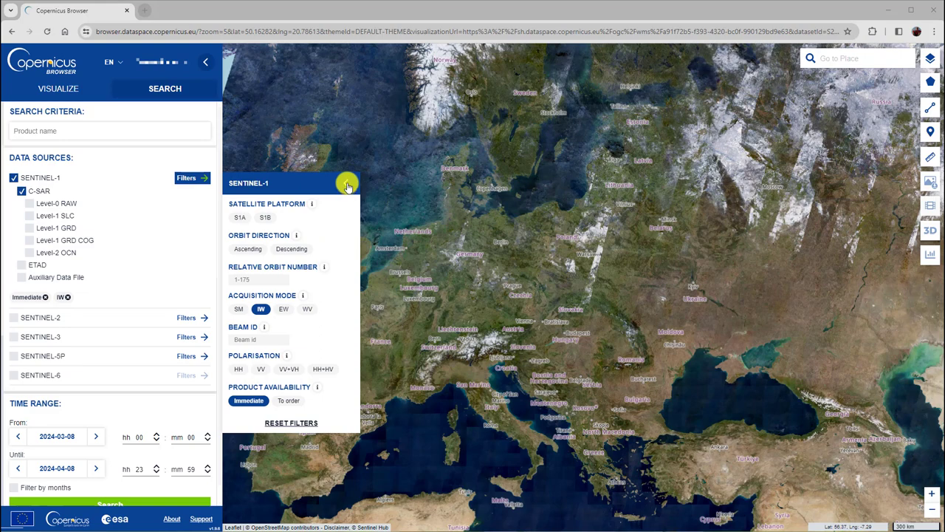
click(345, 182)
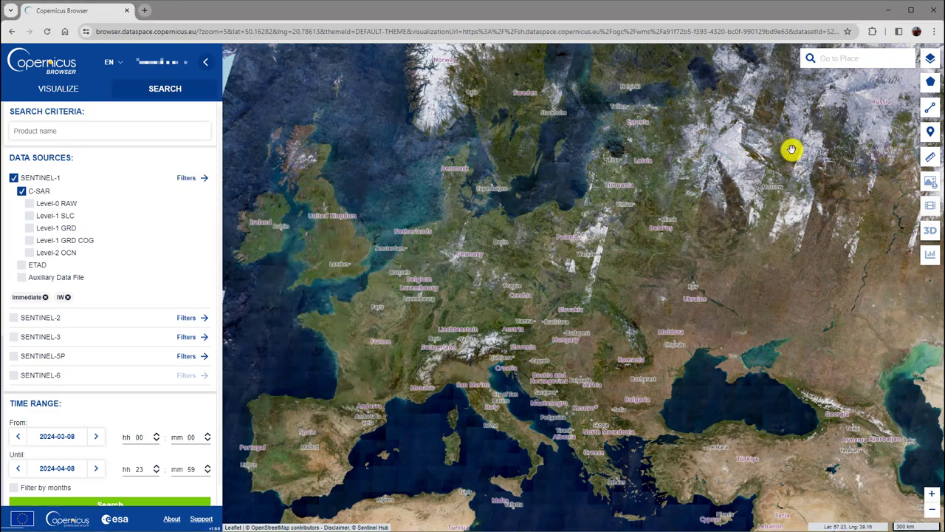
mouse_move(930, 87)
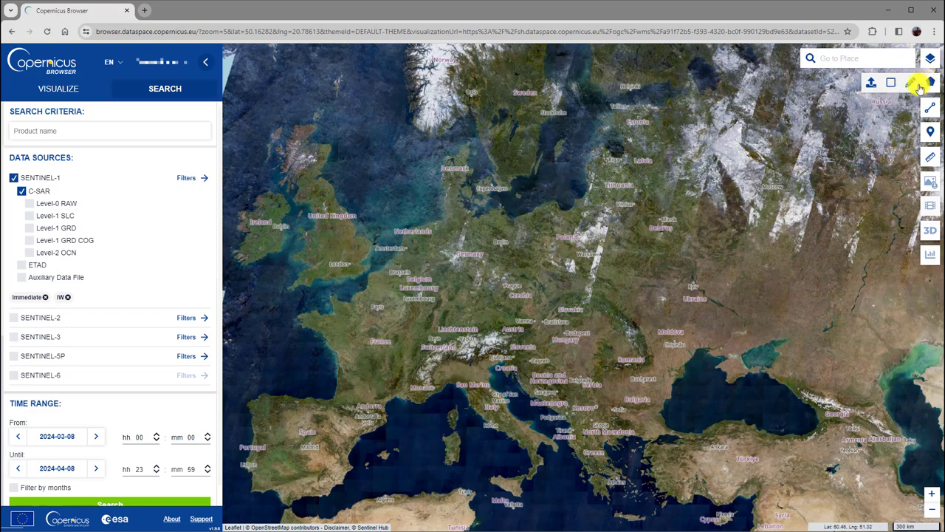
click(871, 82)
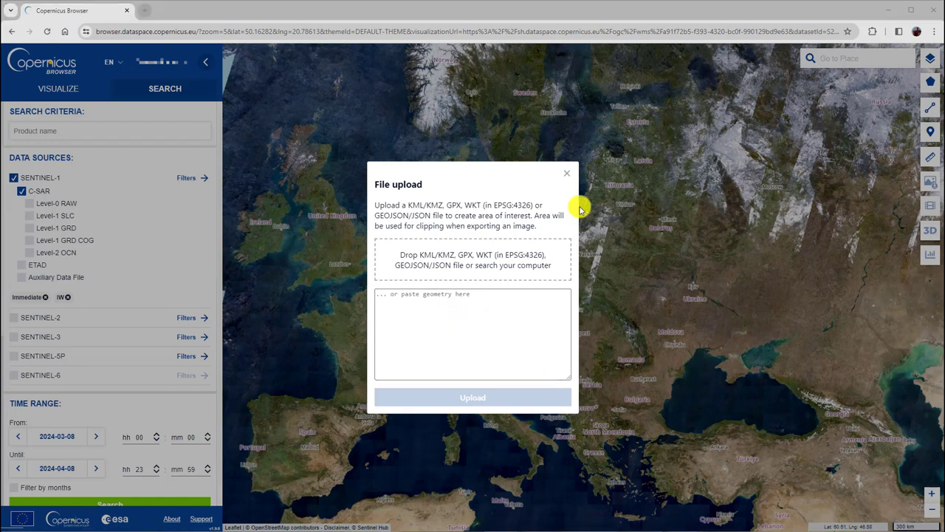
click(566, 173)
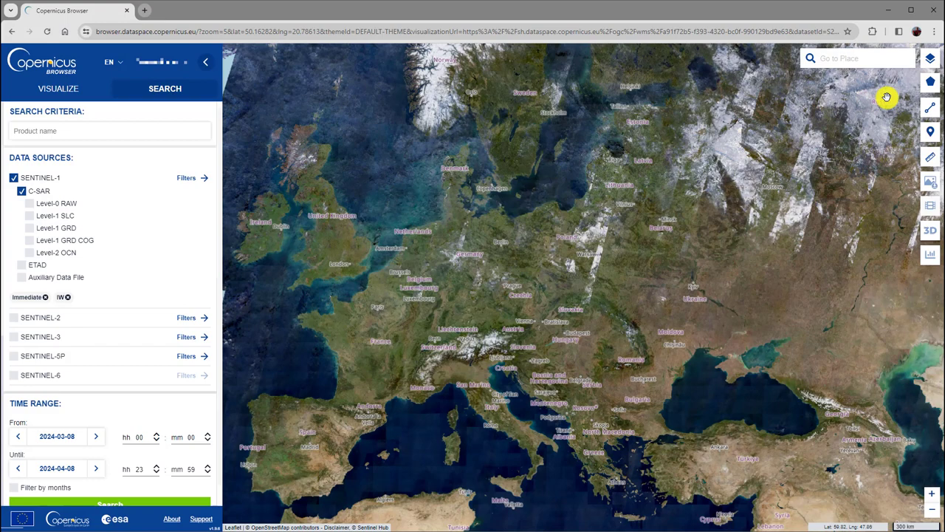
mouse_move(929, 88)
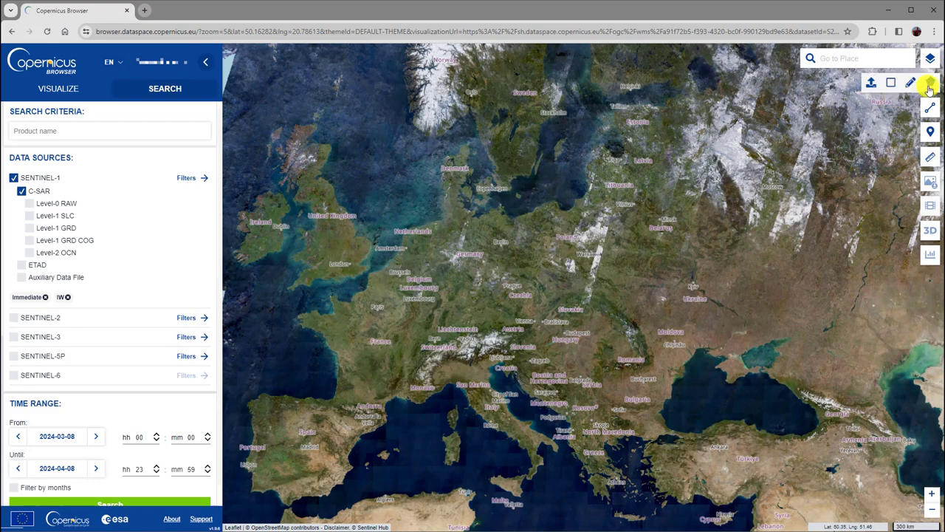
Draw a rectangular area of interest from northern into central Germany
click(892, 83)
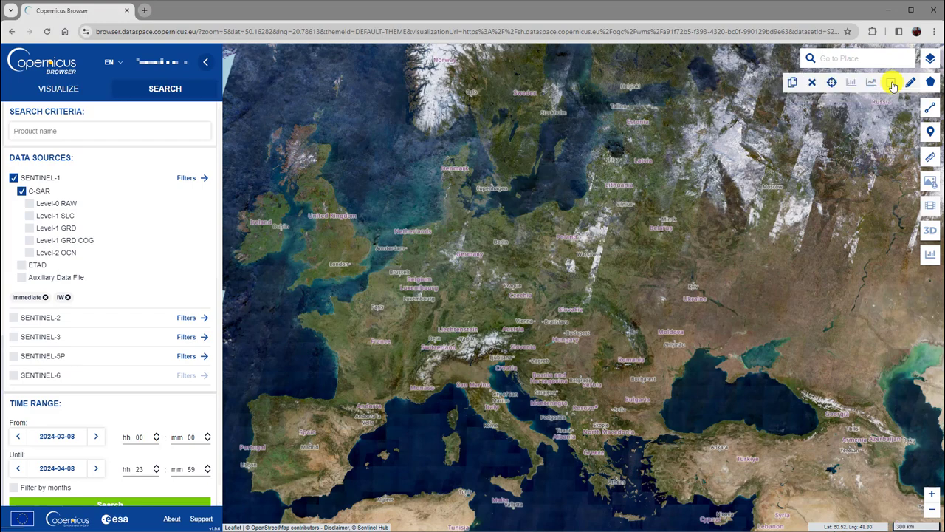
click(454, 249)
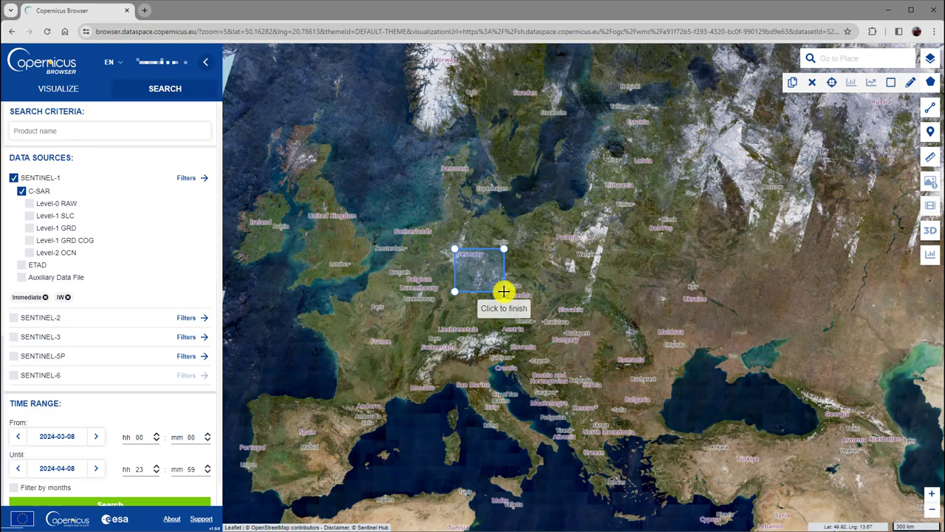
click(503, 292)
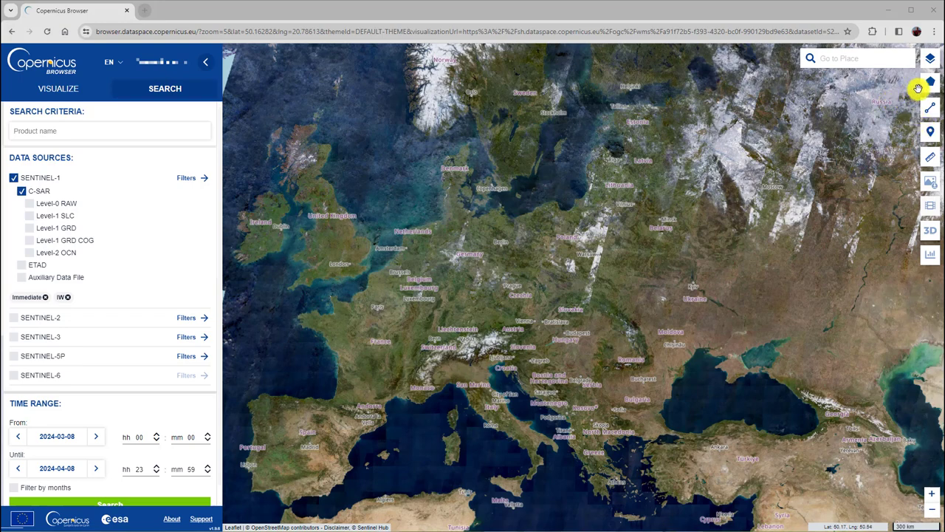
Outline a five-corner polygon area of interest over central Germany, about 89468.71 km²
mouse_move(930, 82)
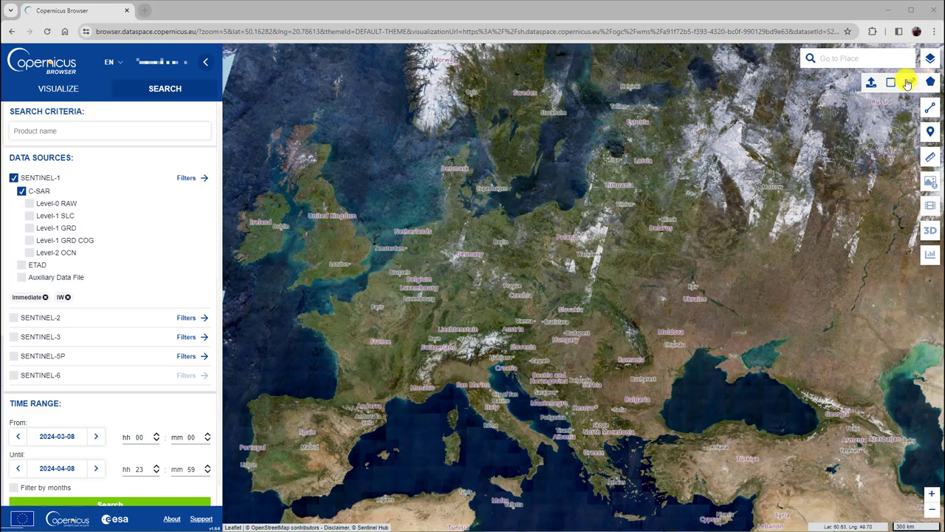
click(908, 83)
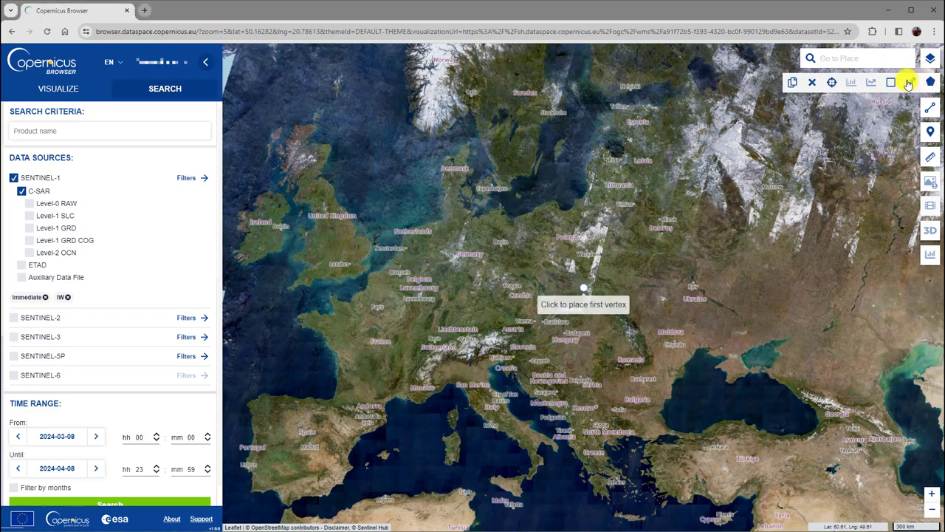
click(473, 246)
click(519, 245)
click(526, 280)
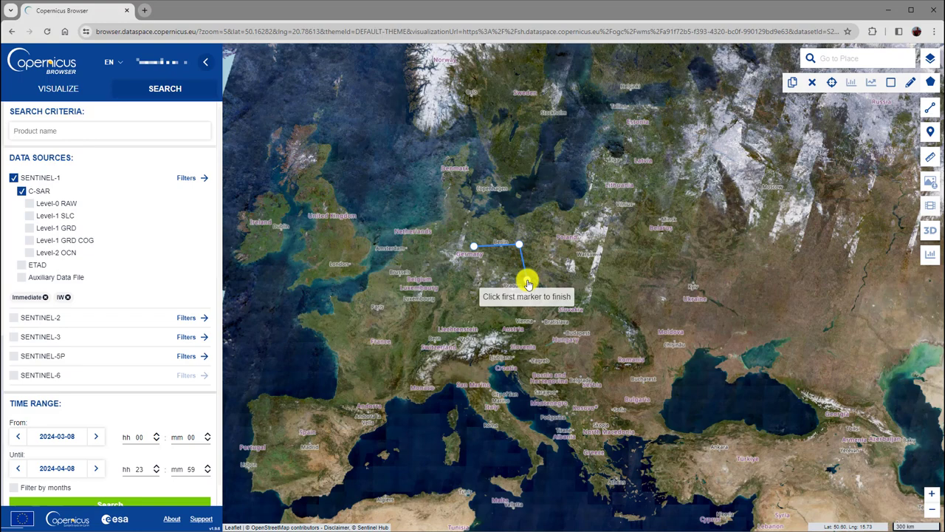
click(491, 295)
click(461, 280)
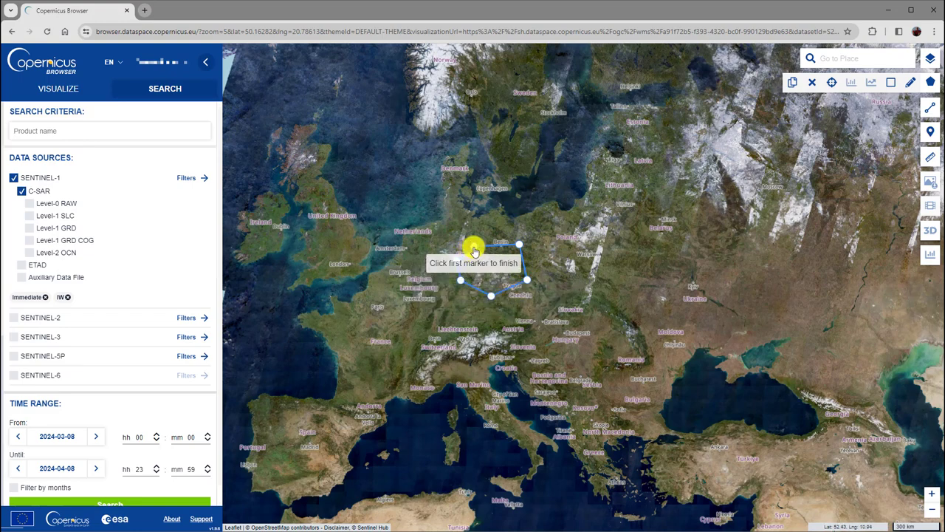
click(474, 249)
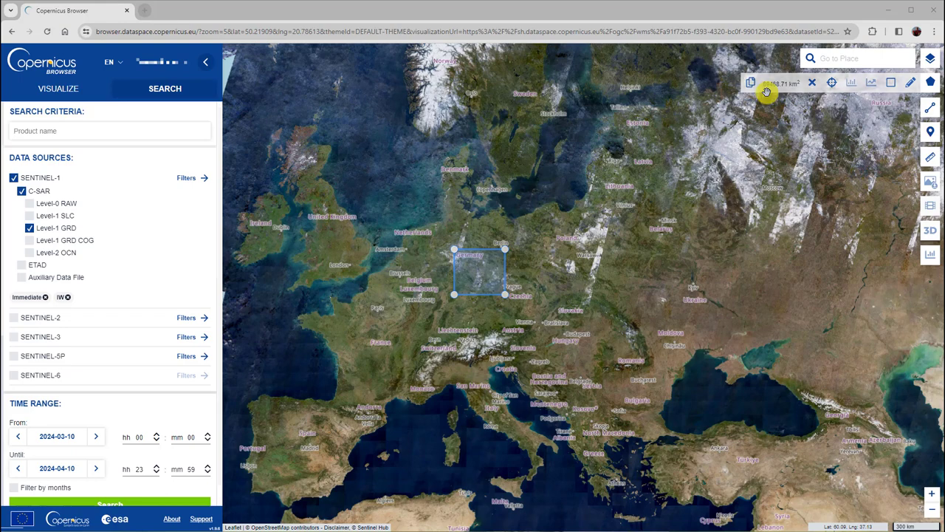
Clear the drawn area and load a Germany rectangle from a KML/GeoJSON geometry file
click(812, 82)
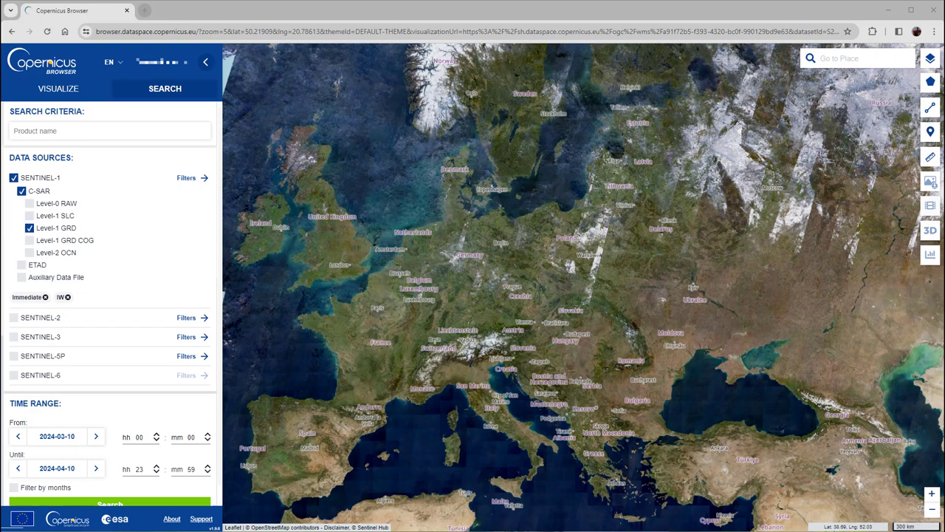
mouse_move(930, 82)
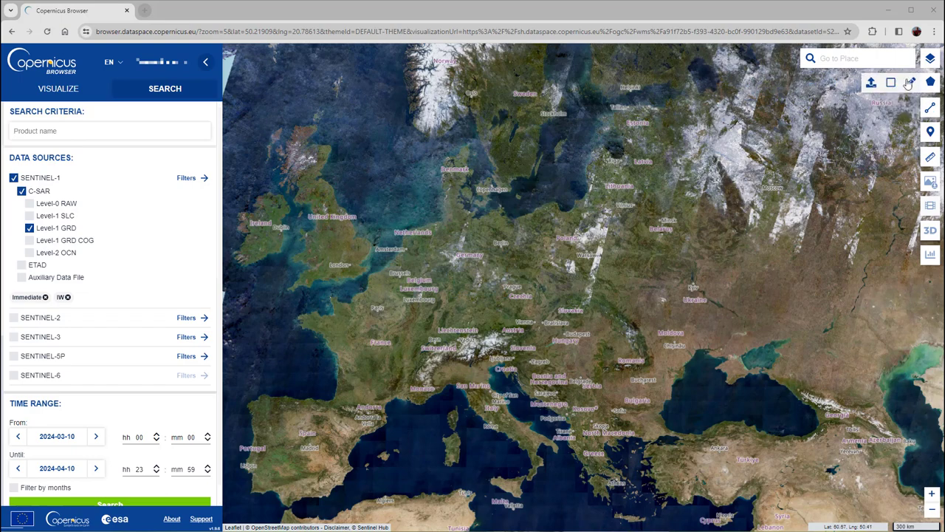
click(871, 82)
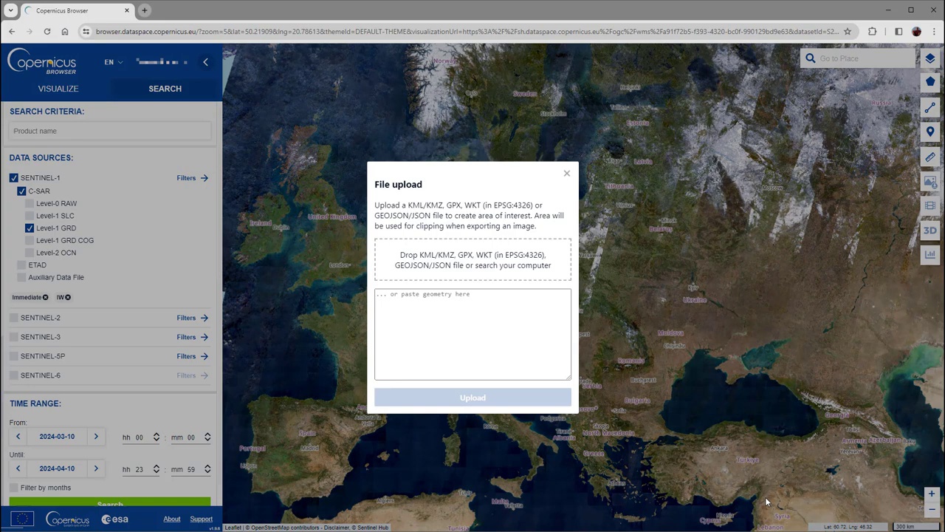
drag(673, 443, 492, 257)
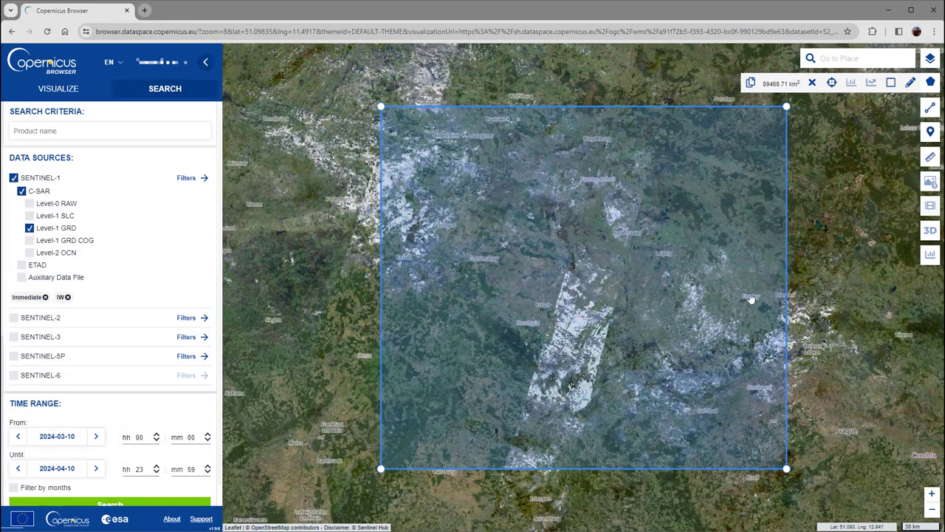
scroll(745, 264, down, 3)
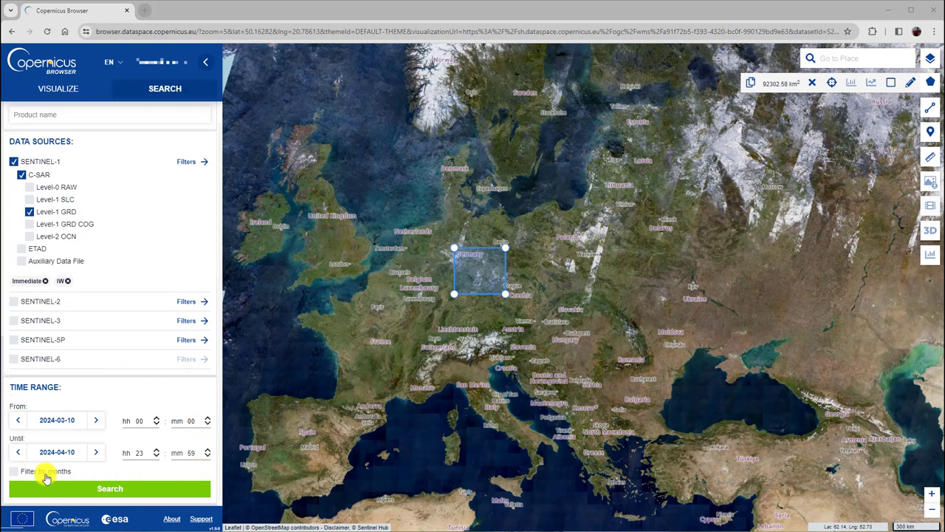
Set the search dates from 2023-10-01 until 2023-12-31
click(79, 422)
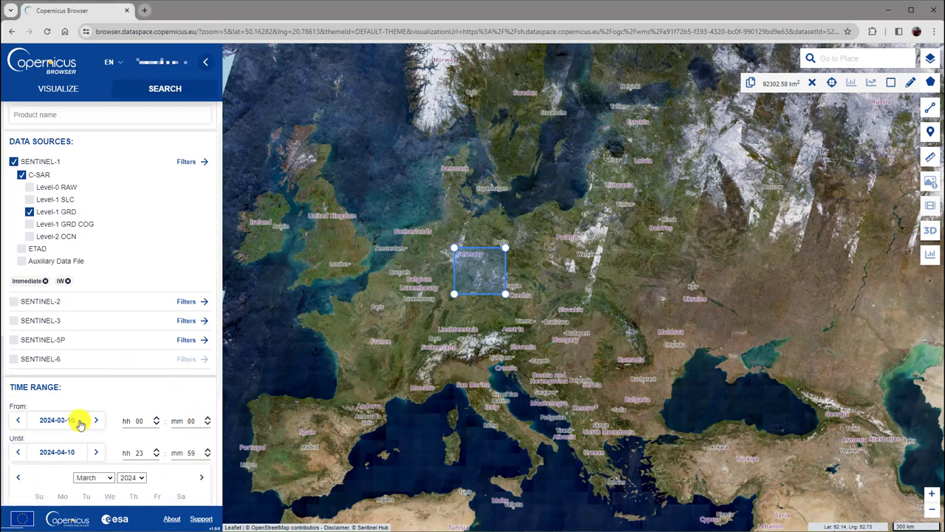
triple_click(80, 422)
text(2023-10-0)
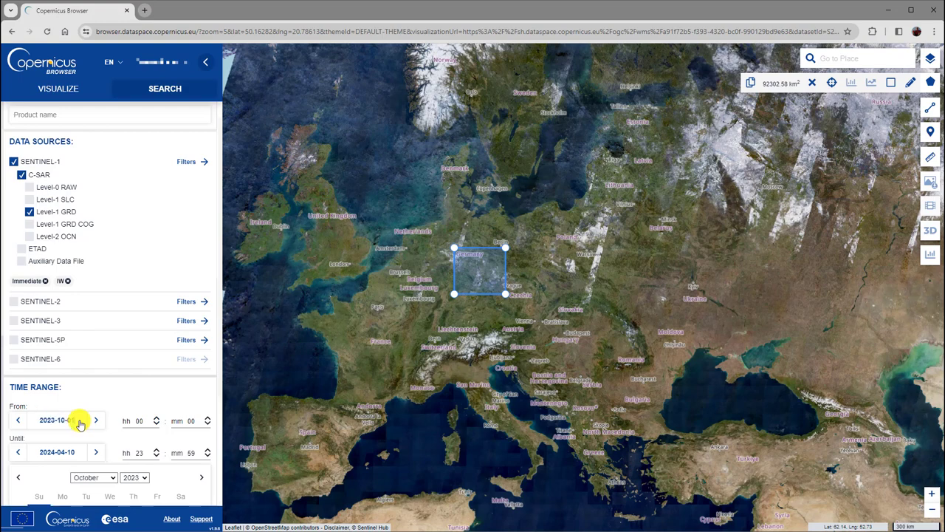
text(1)
click(74, 452)
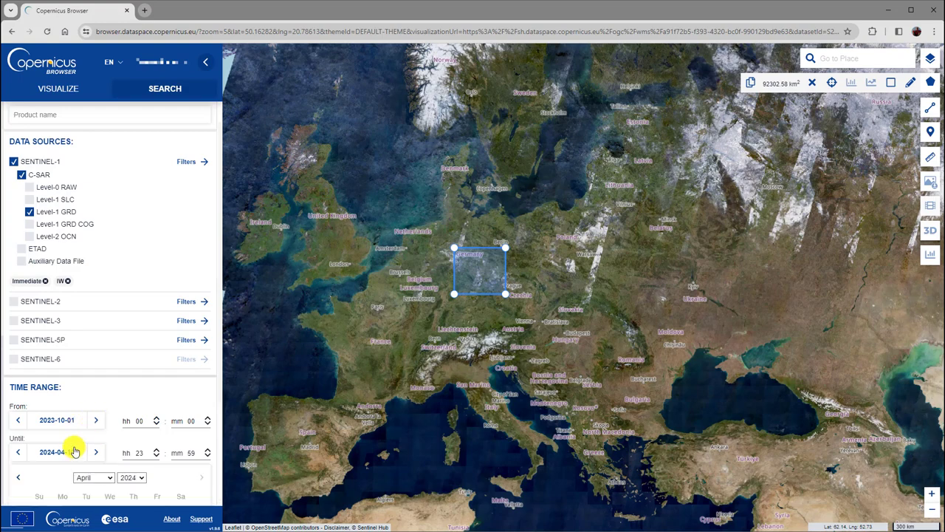
triple_click(75, 452)
text(2023-12-31)
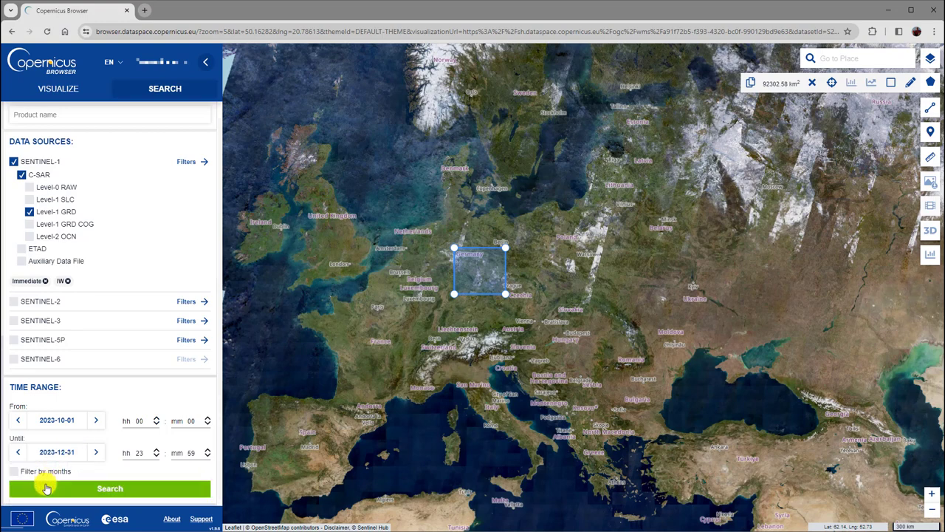
Run the search and zoom to the second result's footprint among 177 matches
click(45, 488)
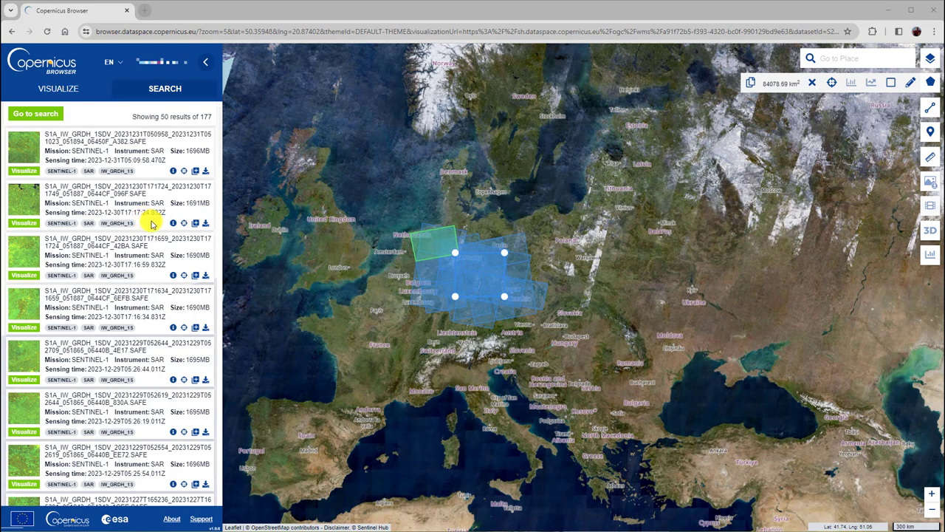
click(184, 223)
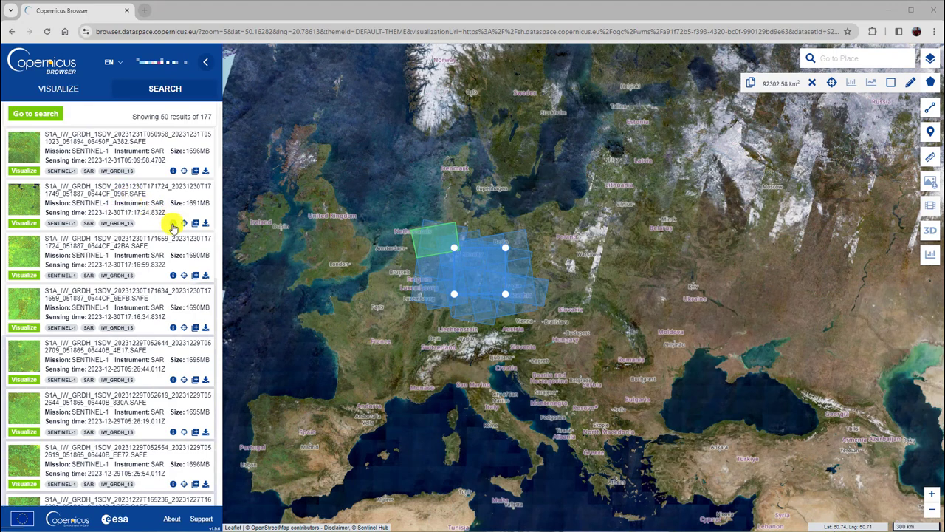
Expand the second result's Product and Instrument attributes, then download that product
click(173, 223)
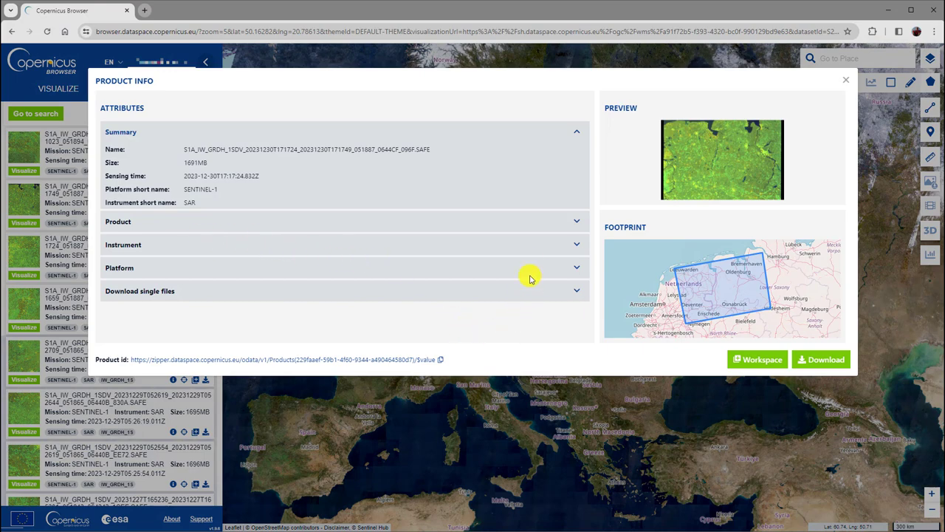
click(576, 223)
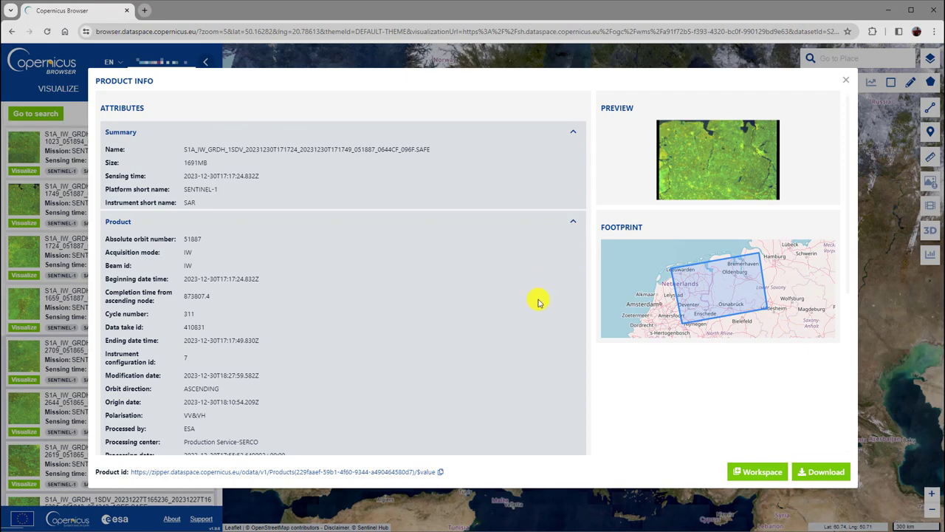
scroll(538, 303, down, 4)
click(574, 394)
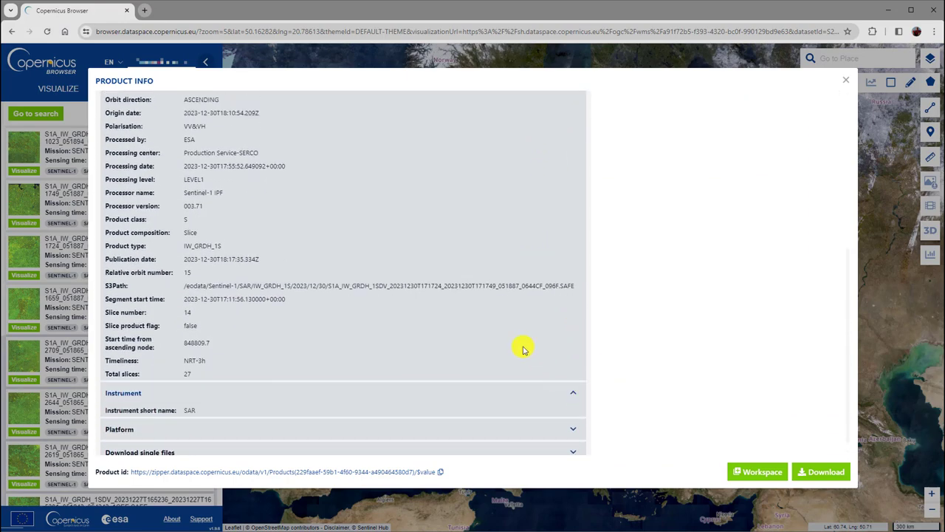
scroll(523, 349, down, 1)
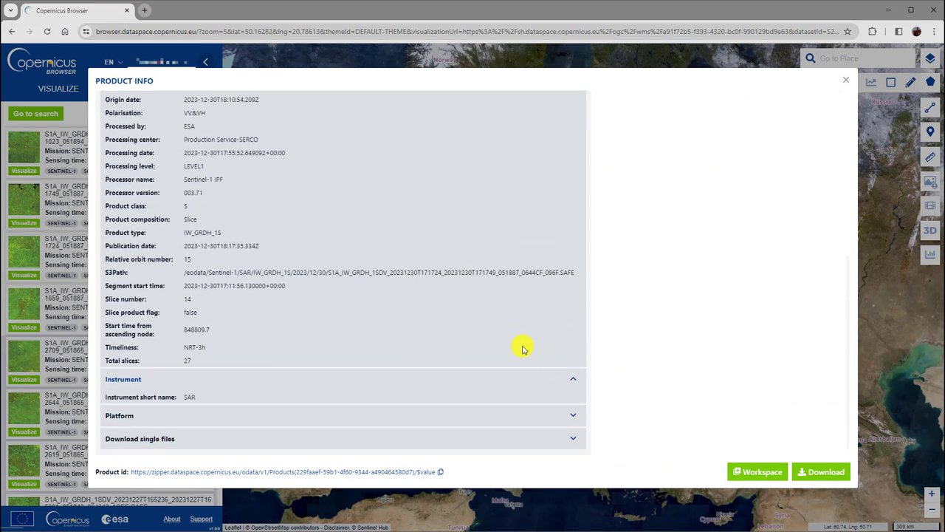
click(848, 470)
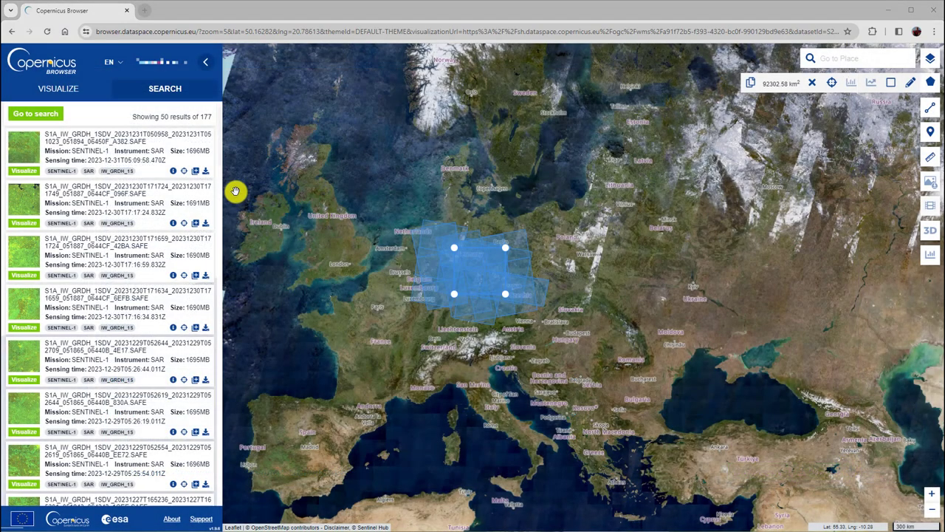